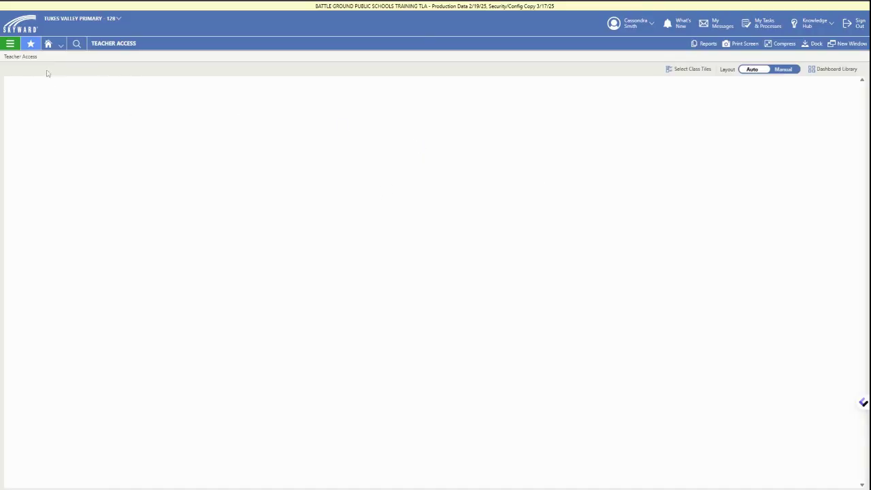
Go to Gradebook > Gradesheet to list the HOMEROOM GR 2 and US HISTORY classes.
{"action": "left_click", "coordinate": [10, 43]}
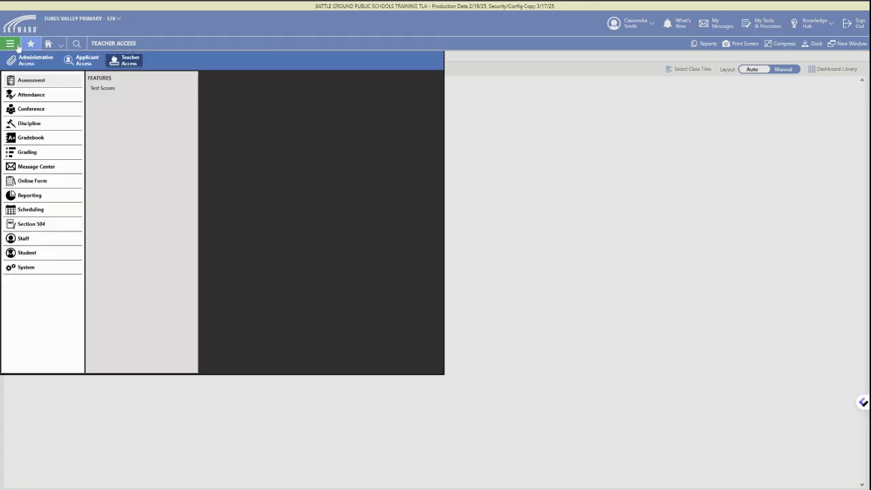
{"action": "left_click", "coordinate": [44, 139]}
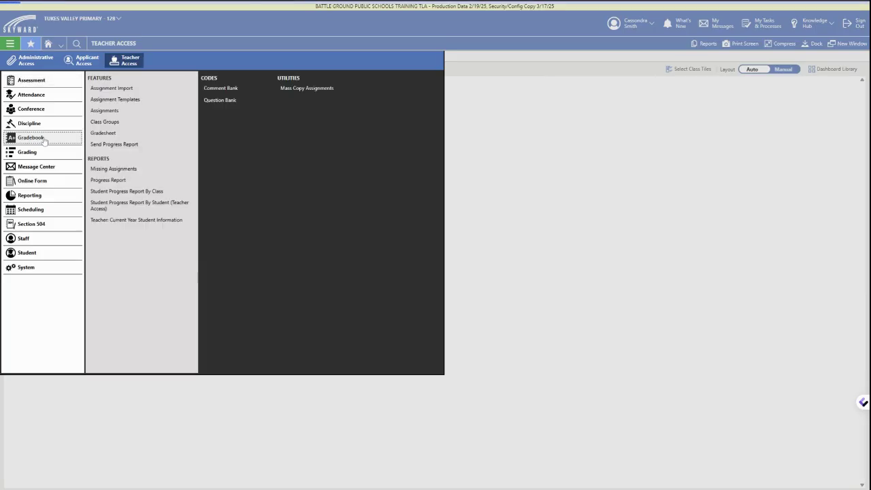
{"action": "left_click", "coordinate": [106, 133]}
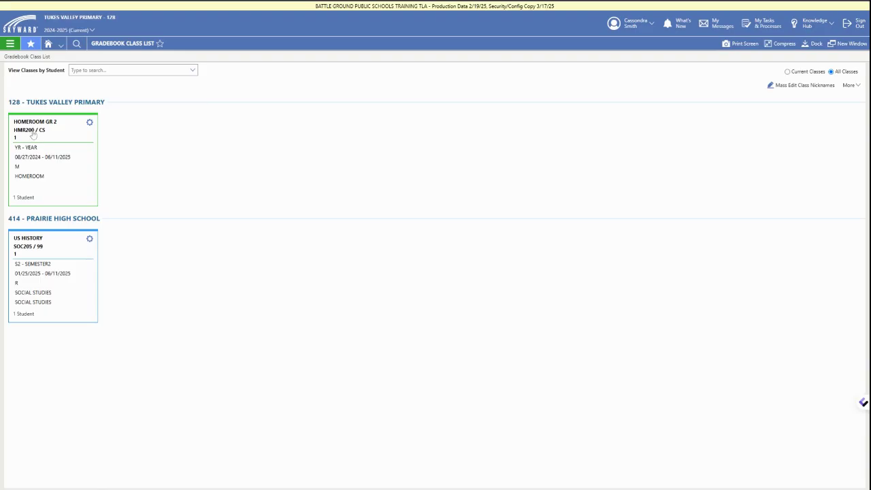
Open the HOMEROOM GR 2 gradesheet and add Geometry and Measurement to its S2 subjects.
{"action": "left_click", "coordinate": [35, 131]}
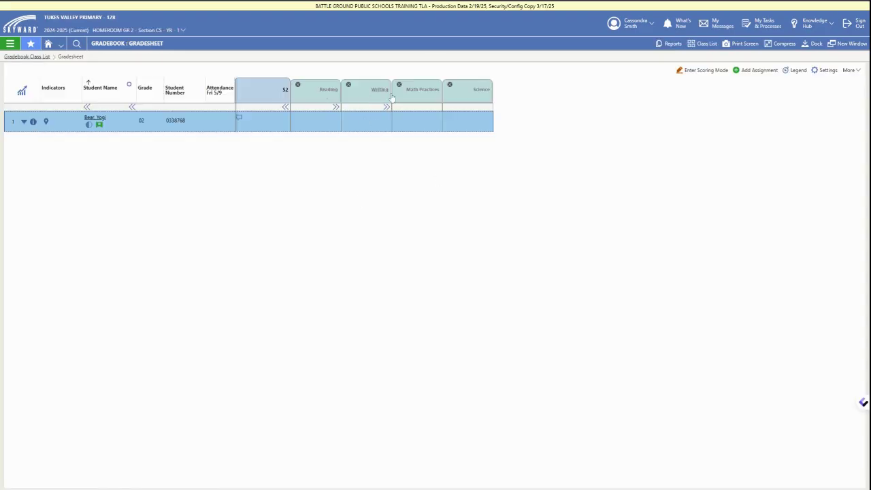
{"action": "left_click", "coordinate": [285, 92]}
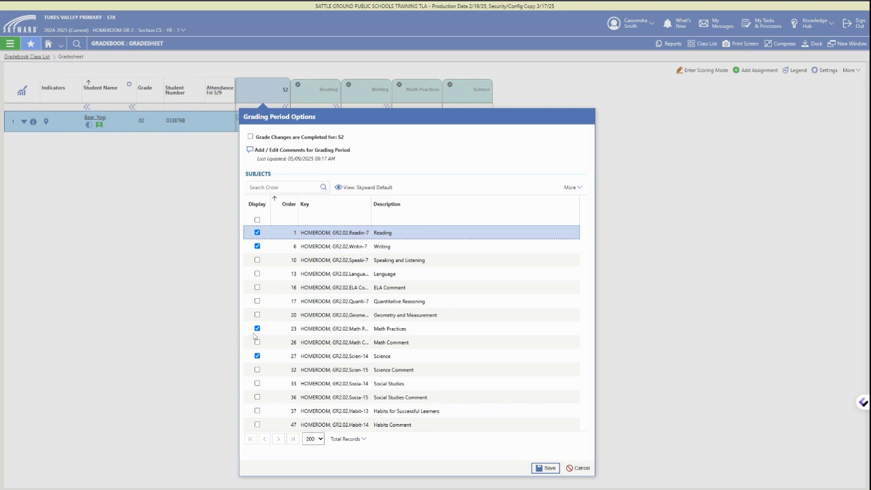
{"action": "left_click", "coordinate": [258, 315]}
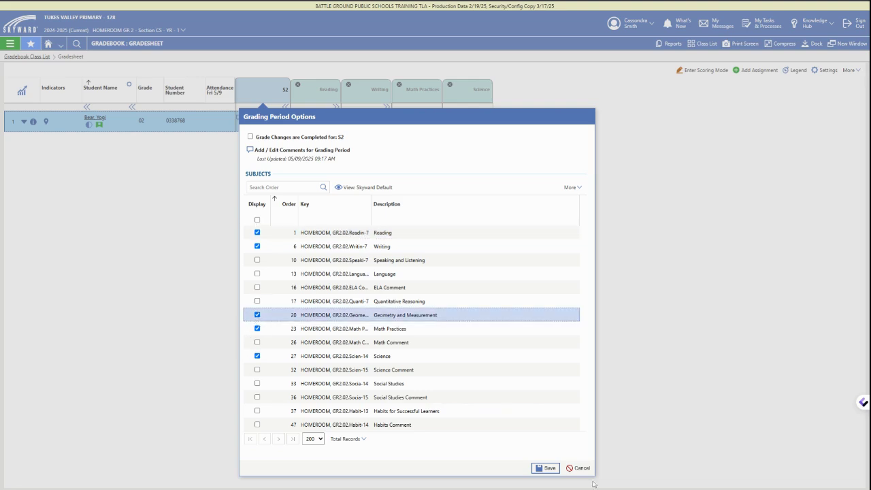
{"action": "left_click", "coordinate": [538, 468]}
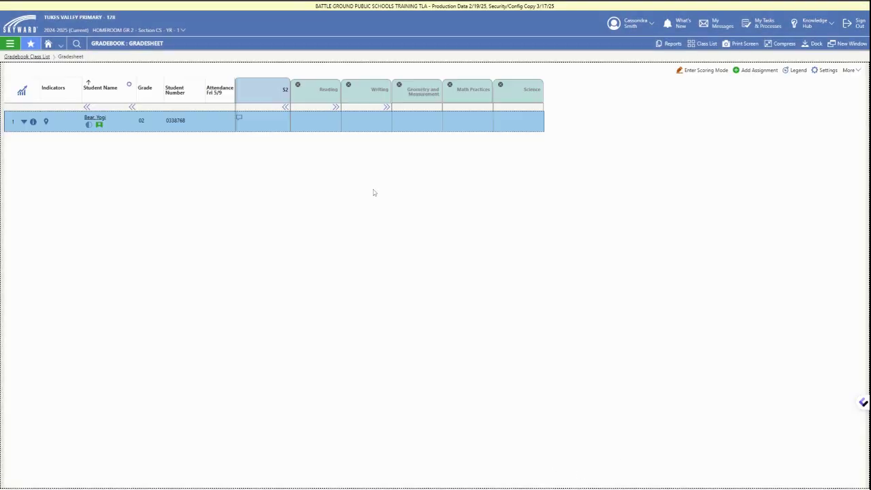
Display the standard units measurement and geometric shapes skills under Geometry and Measurement.
{"action": "left_click", "coordinate": [422, 93]}
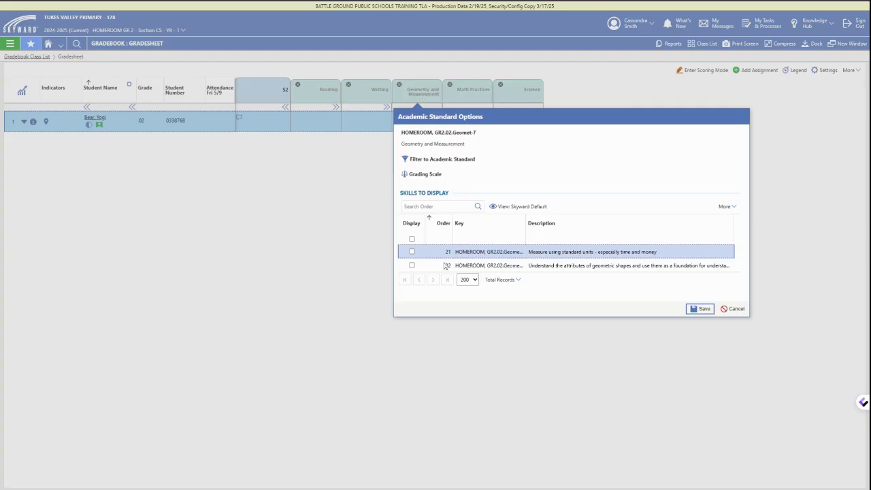
{"action": "left_click", "coordinate": [411, 252]}
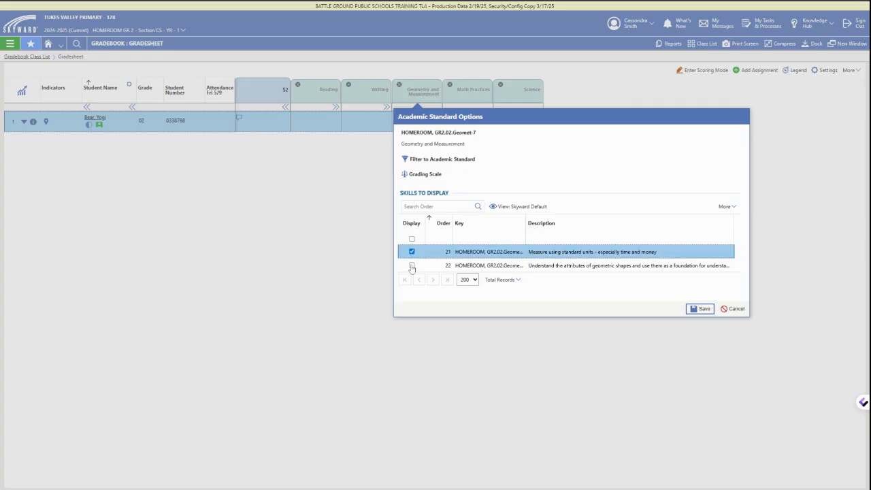
{"action": "left_click", "coordinate": [411, 265]}
{"action": "left_click", "coordinate": [700, 309]}
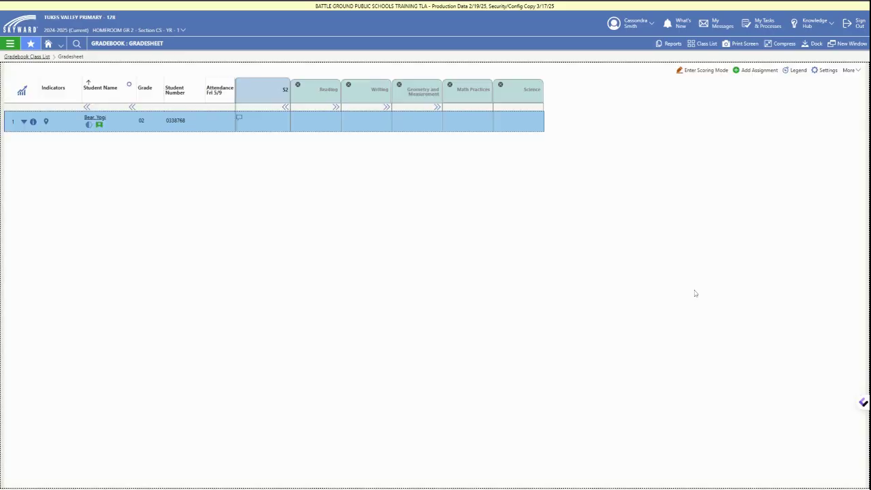
Display the addition/subtraction and mathematical reasoning skills under Math Practices, then expand and collapse it.
{"action": "left_click", "coordinate": [467, 98]}
{"action": "left_click", "coordinate": [462, 251]}
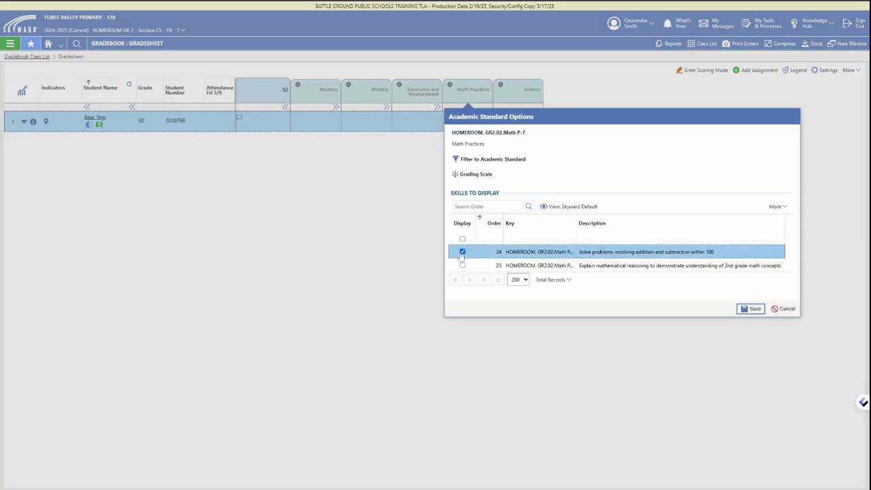
{"action": "left_click", "coordinate": [463, 265]}
{"action": "left_click", "coordinate": [759, 310]}
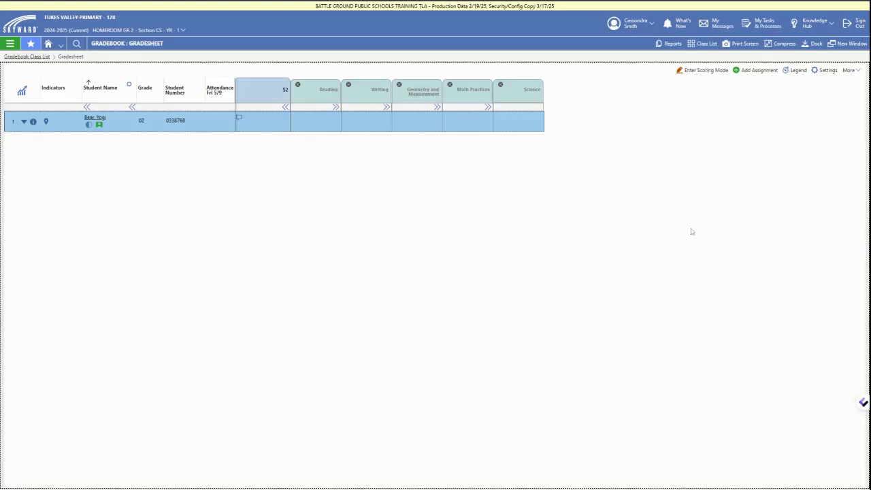
{"action": "left_click", "coordinate": [487, 108]}
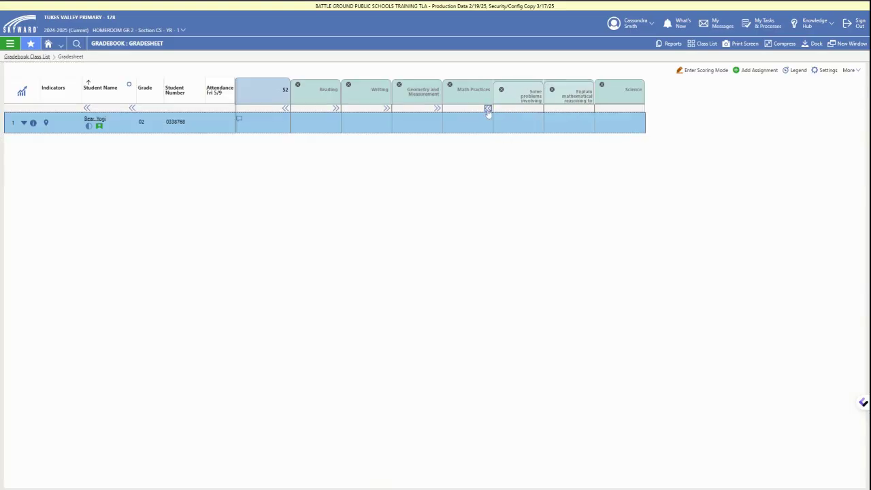
{"action": "left_click", "coordinate": [488, 107]}
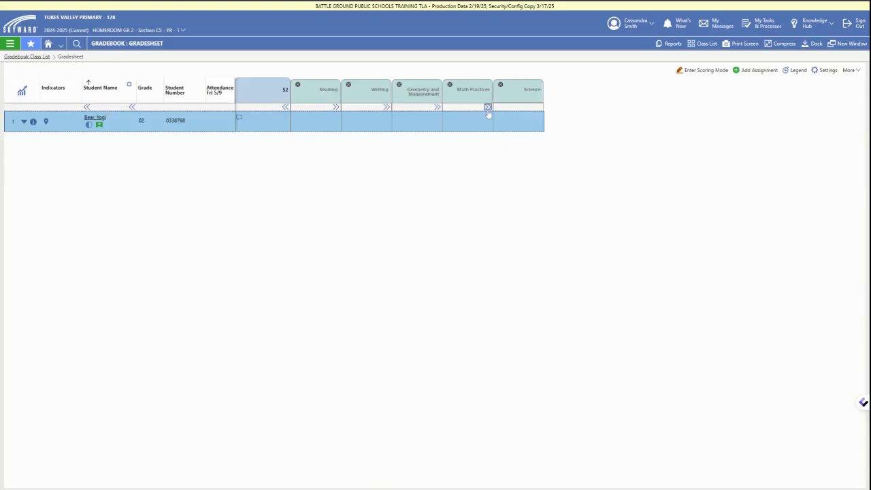
Expand Writing and open Academic Standard Options for Production and Distribution of Writing.
{"action": "left_click", "coordinate": [387, 108]}
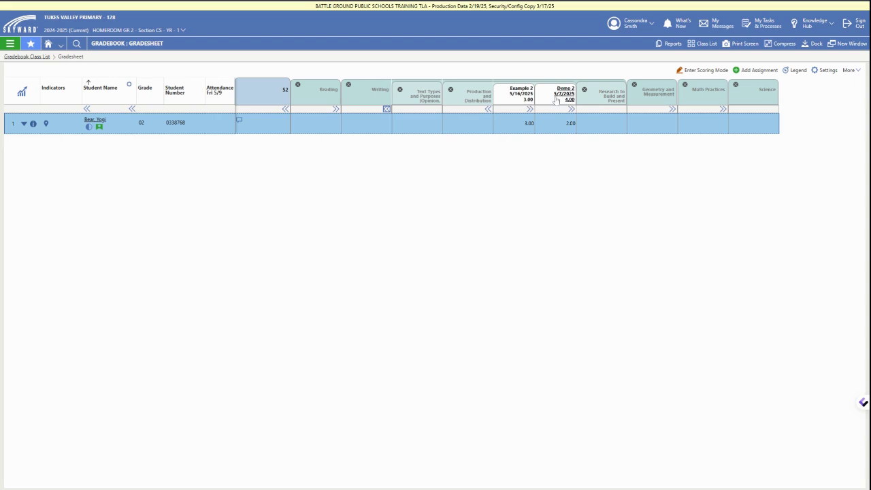
{"action": "left_click", "coordinate": [483, 99]}
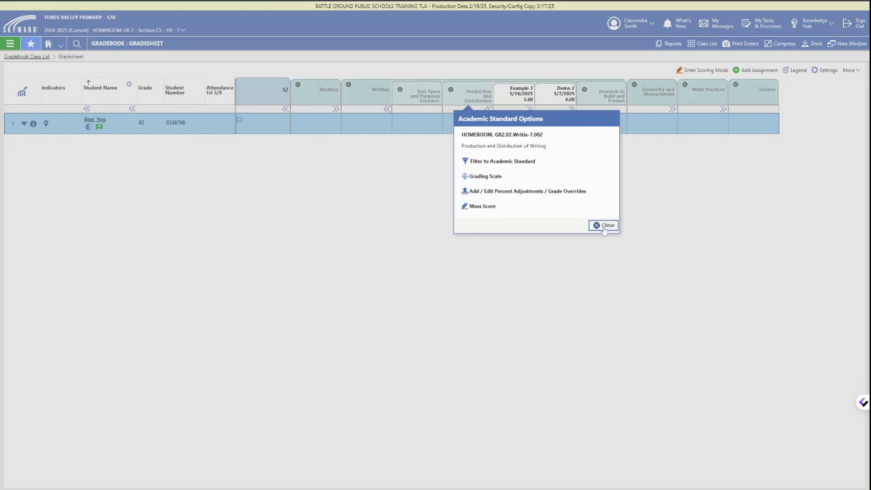
Mass-score Production and Distribution as 3 (Proficient) for all students and save.
{"action": "left_click", "coordinate": [485, 207]}
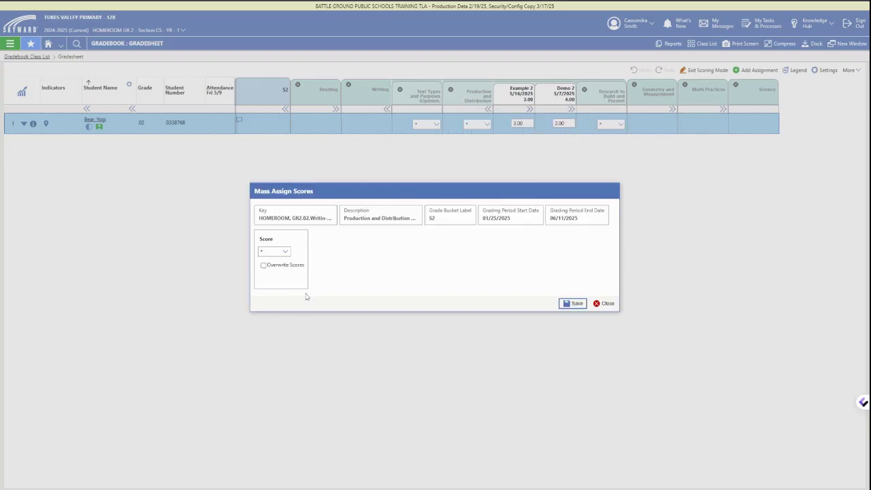
{"action": "left_click", "coordinate": [286, 253]}
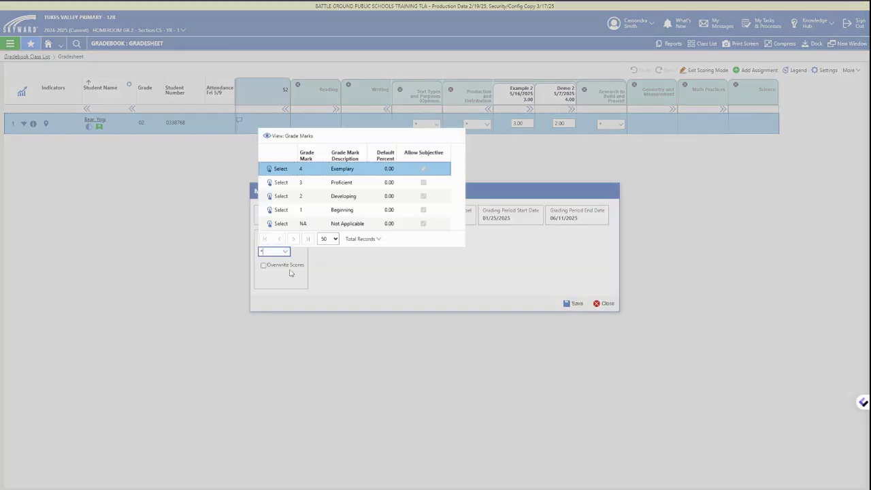
{"action": "left_click", "coordinate": [281, 182]}
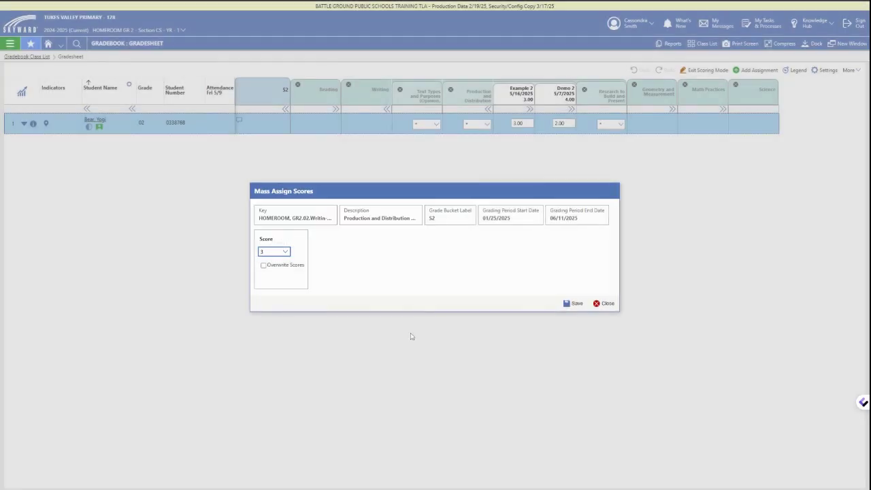
{"action": "left_click", "coordinate": [575, 303]}
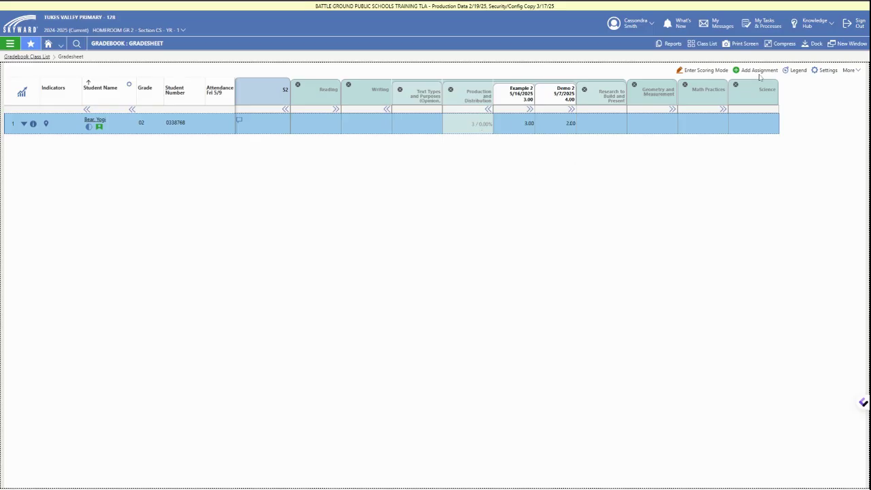
In scoring mode, change Production and Distribution to 2, then back to 3.
{"action": "left_click", "coordinate": [718, 71]}
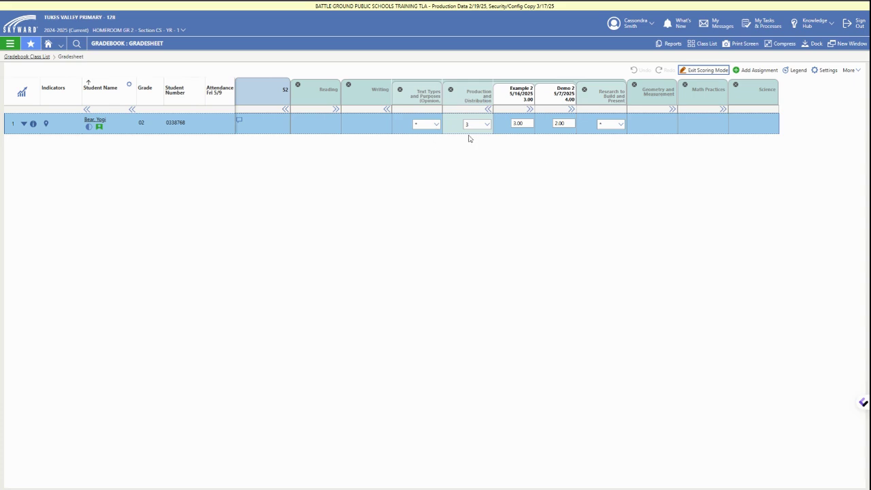
{"action": "left_click", "coordinate": [486, 124]}
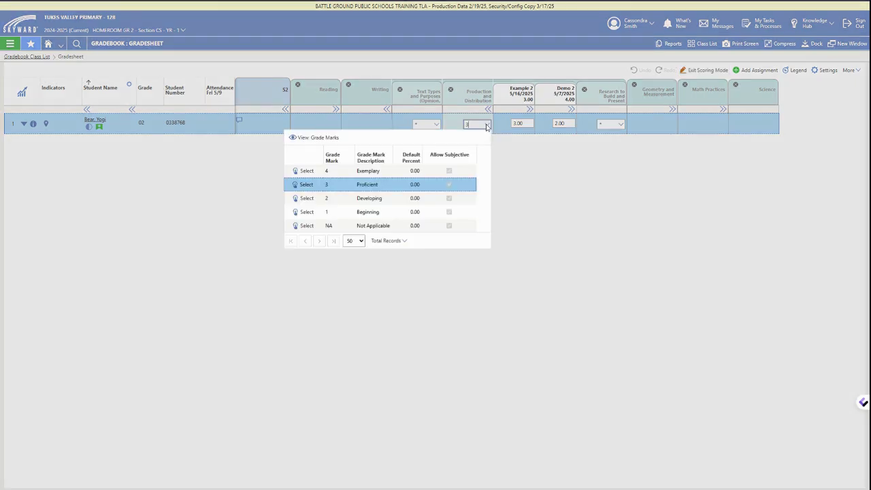
{"action": "left_click", "coordinate": [306, 200]}
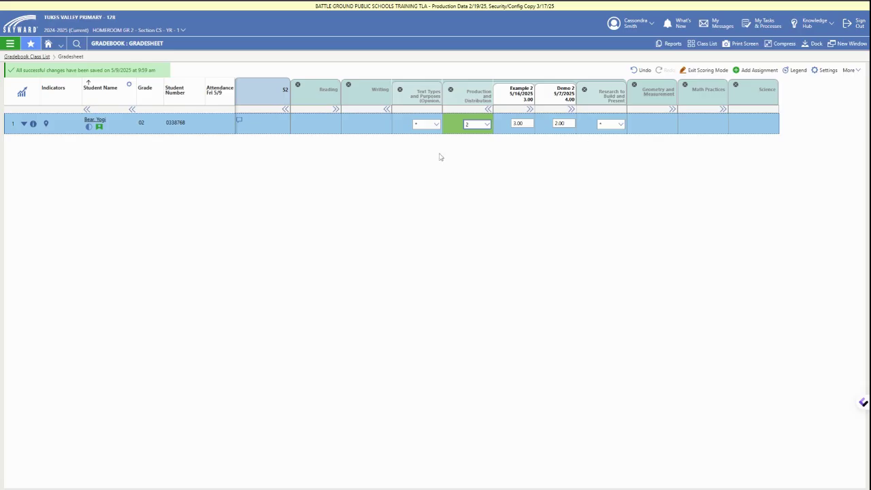
{"action": "left_click", "coordinate": [487, 125]}
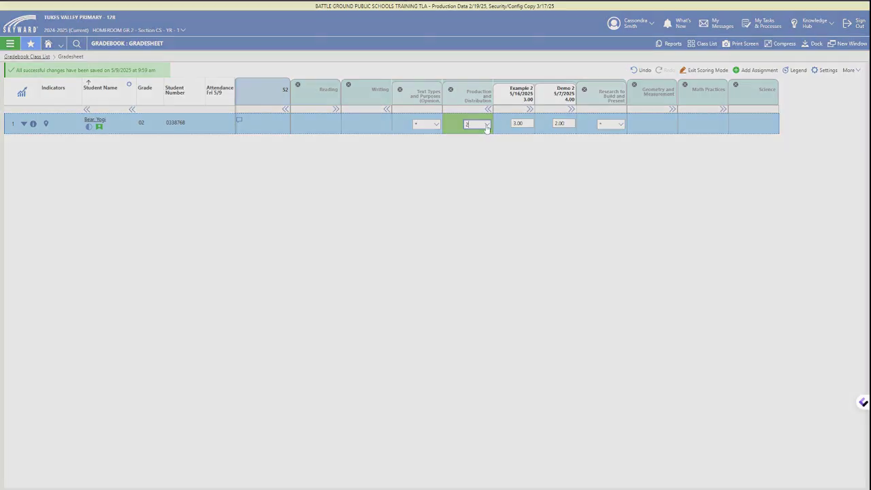
{"action": "left_click", "coordinate": [306, 185]}
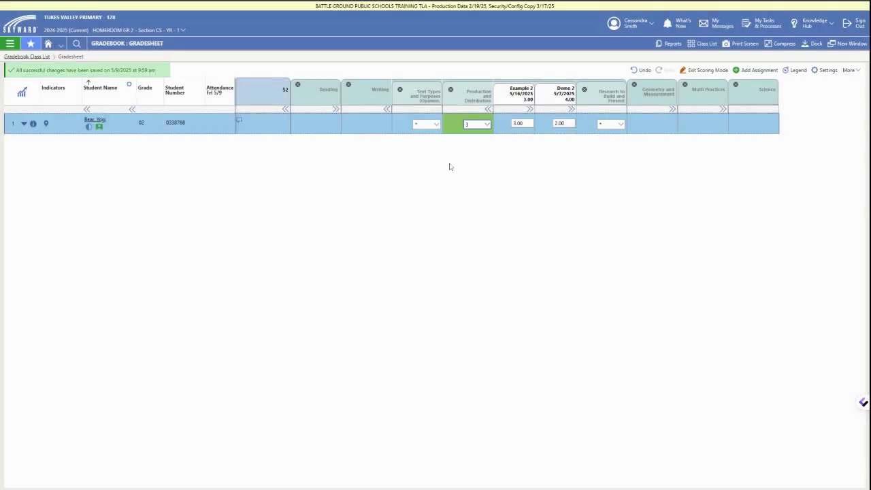
Score Text Types and Purposes as 3 and exit scoring mode.
{"action": "left_click", "coordinate": [436, 125]}
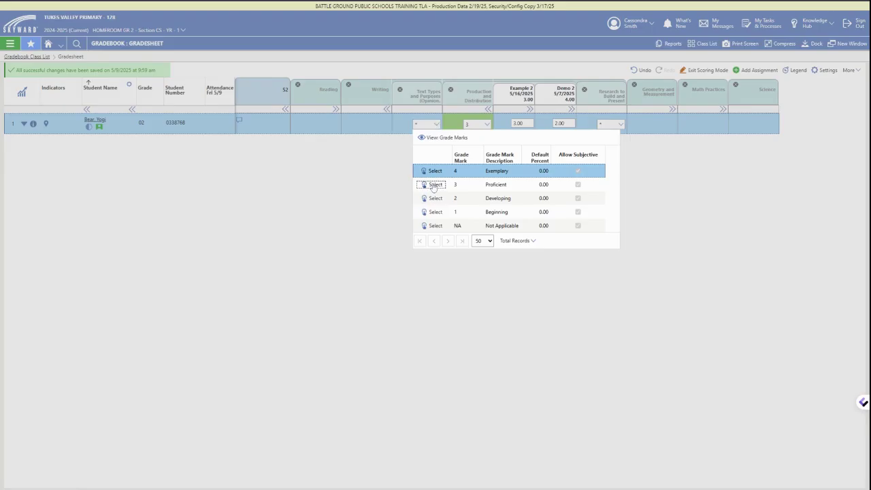
{"action": "left_click", "coordinate": [434, 185]}
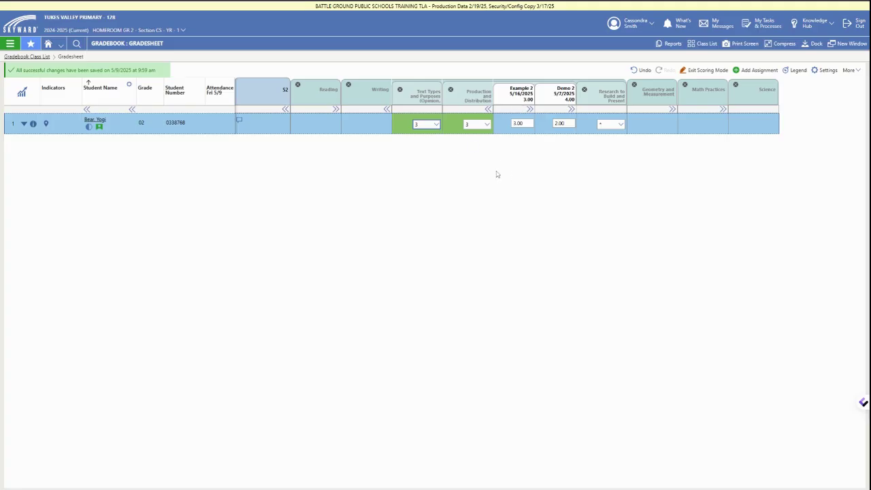
{"action": "left_click", "coordinate": [713, 70]}
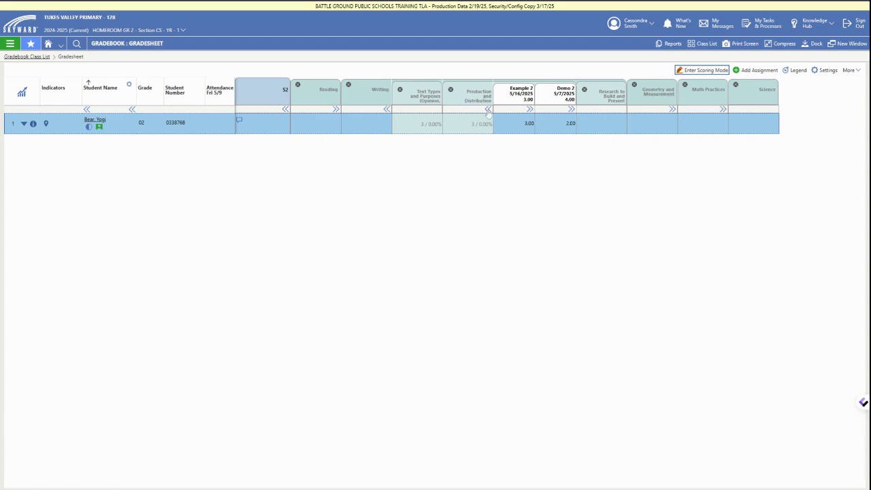
Collapse Writing, leaving its options unchanged, and expand Reading into Literature and Informational Text.
{"action": "left_click", "coordinate": [386, 110]}
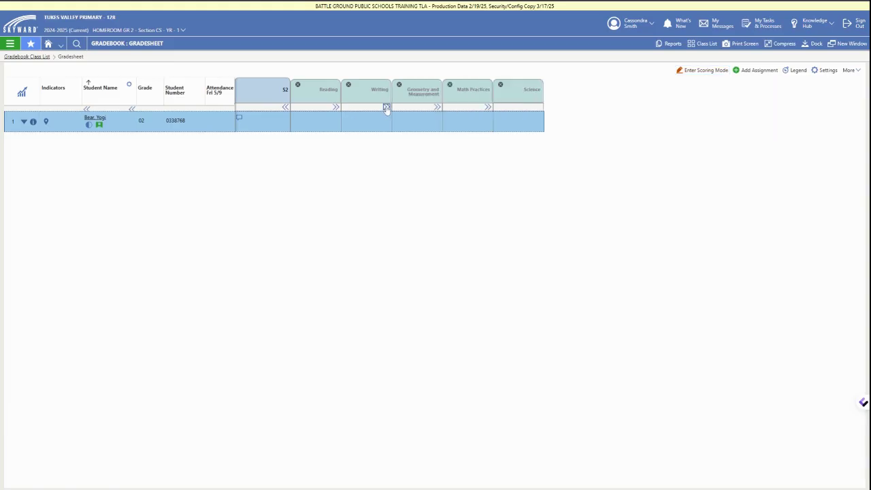
{"action": "left_click", "coordinate": [386, 109]}
{"action": "left_click", "coordinate": [378, 93]}
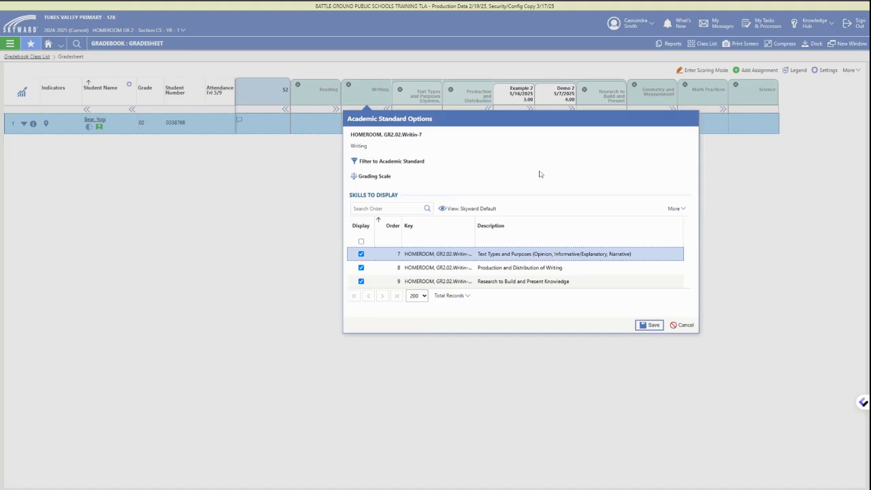
{"action": "left_click", "coordinate": [682, 325]}
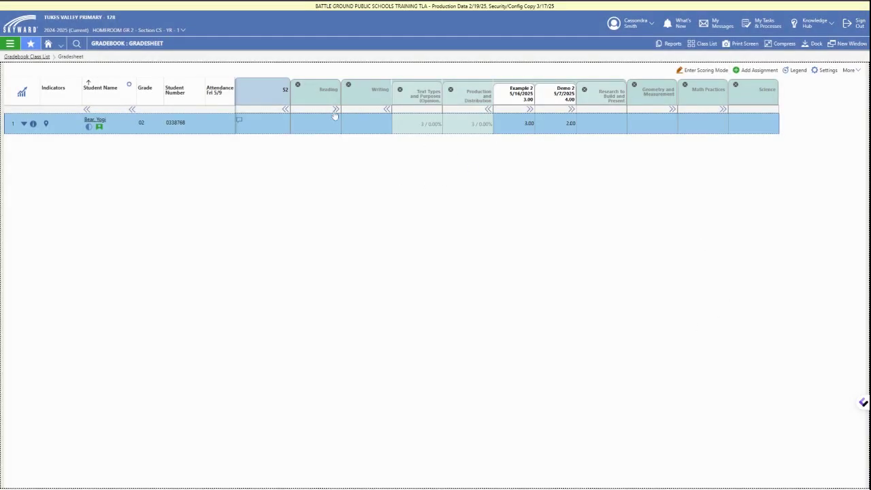
{"action": "left_click", "coordinate": [386, 109]}
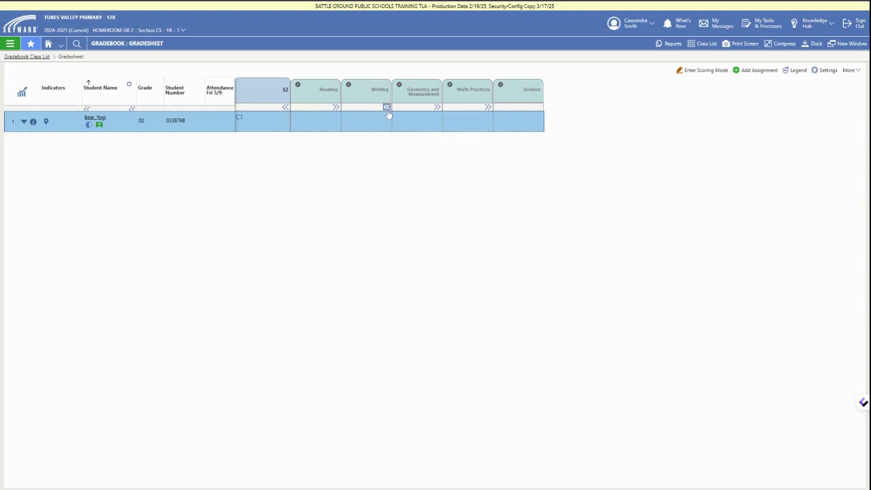
{"action": "left_click", "coordinate": [336, 107]}
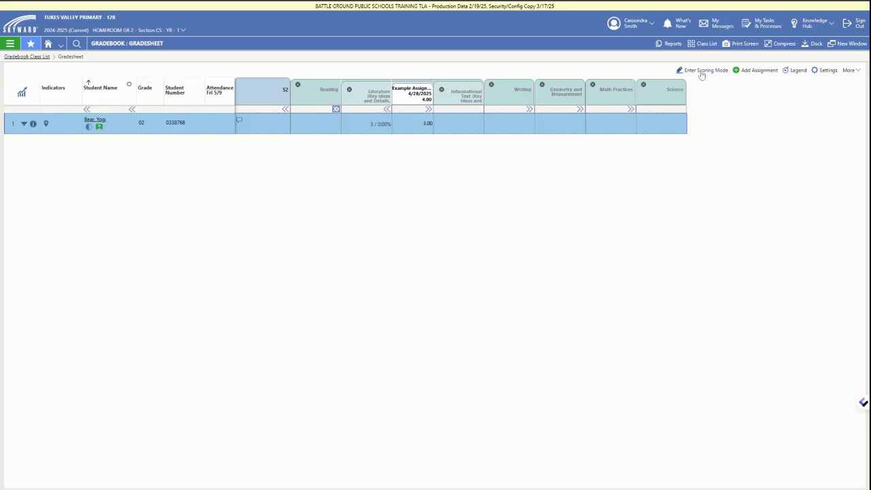
Mass-score the Literature standard as 2 (Developing) and save.
{"action": "left_click", "coordinate": [380, 96]}
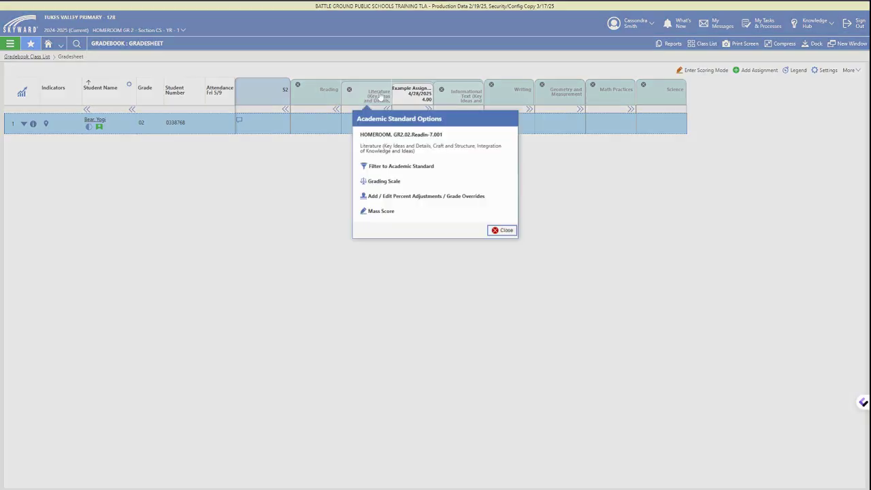
{"action": "left_click", "coordinate": [381, 211]}
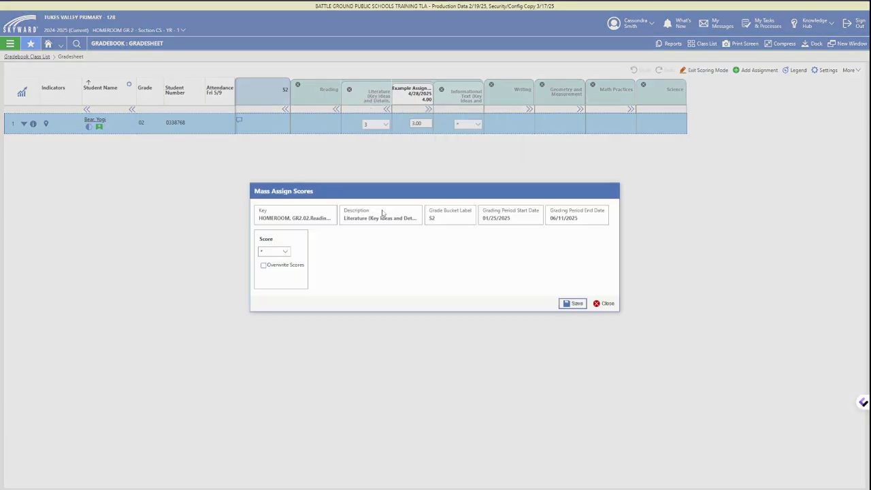
{"action": "left_click", "coordinate": [285, 251]}
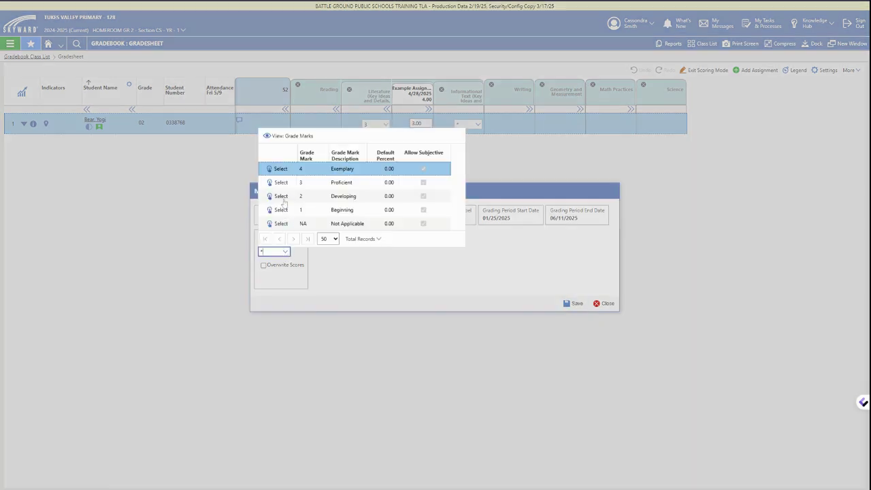
{"action": "left_click", "coordinate": [280, 196]}
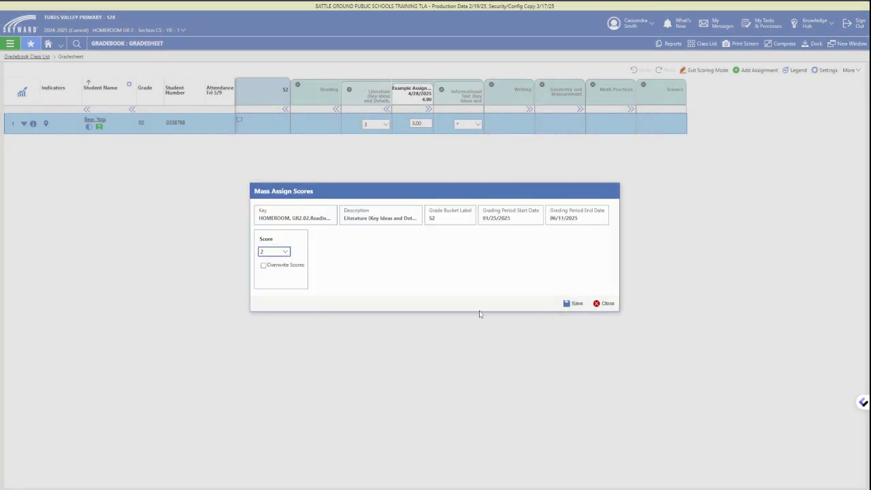
{"action": "left_click", "coordinate": [570, 306]}
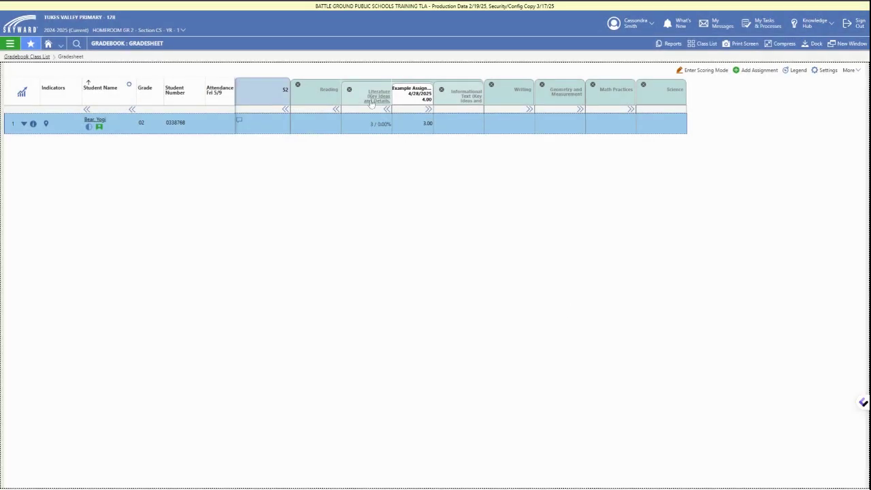
Mass-score Literature as 2 again, this time with Overwrite Scores checked.
{"action": "left_click", "coordinate": [371, 102]}
{"action": "left_click", "coordinate": [385, 211]}
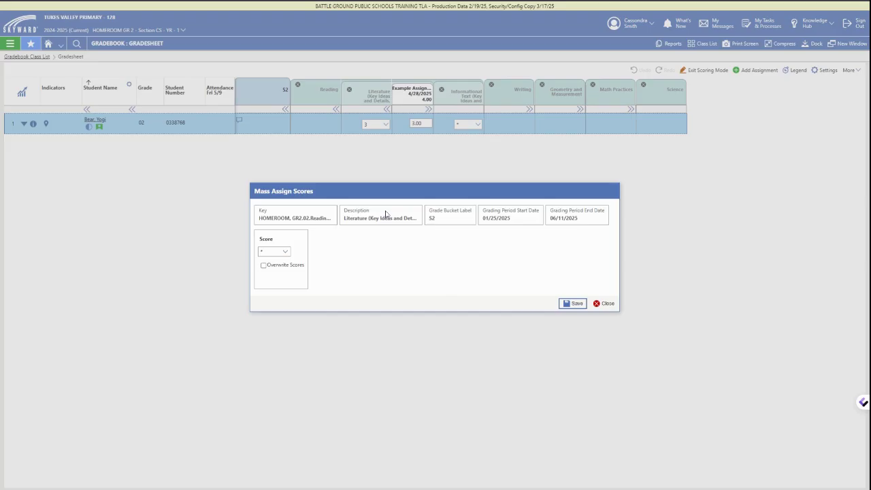
{"action": "left_click", "coordinate": [286, 253]}
{"action": "left_click", "coordinate": [279, 196]}
{"action": "left_click", "coordinate": [263, 265]}
{"action": "left_click", "coordinate": [574, 304]}
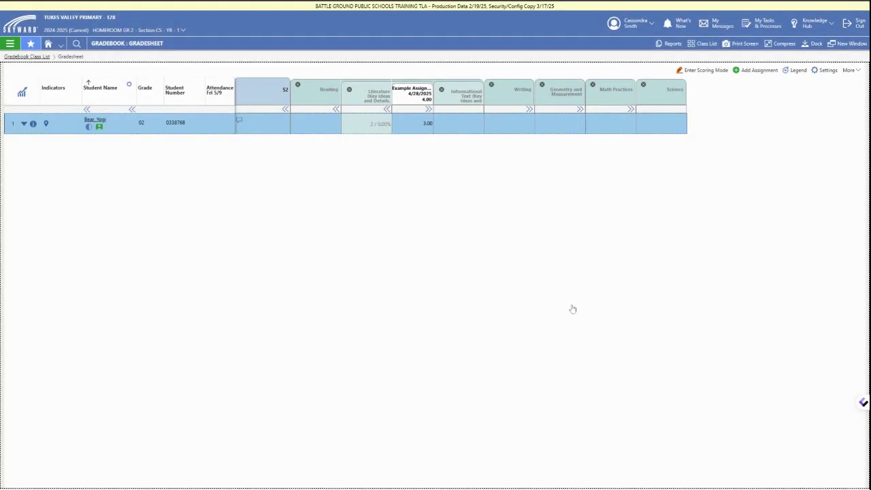
Mass-score Literature as 3 (Proficient) with Overwrite Scores checked and save.
{"action": "left_click", "coordinate": [381, 100]}
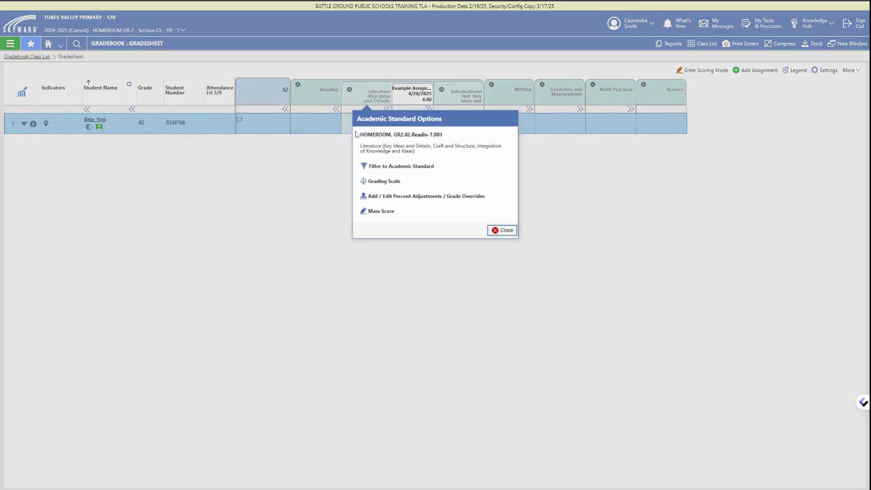
{"action": "left_click", "coordinate": [381, 211]}
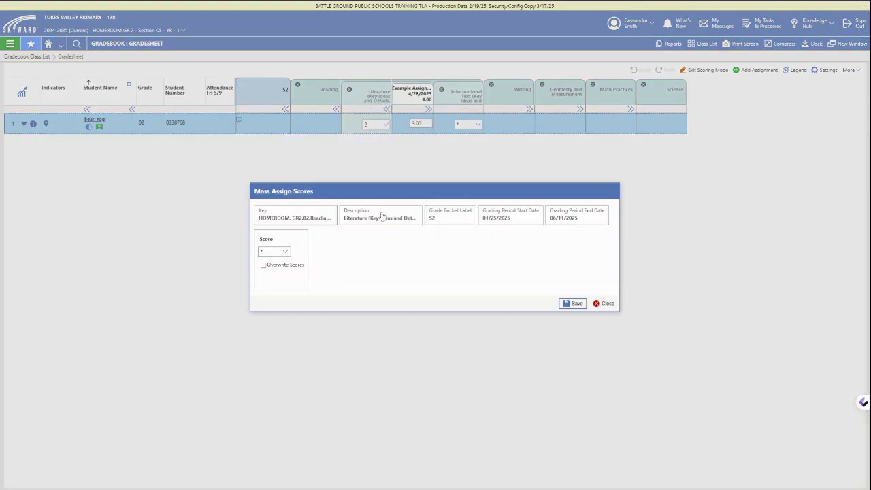
{"action": "left_click", "coordinate": [284, 252]}
{"action": "left_click", "coordinate": [280, 186]}
{"action": "left_click", "coordinate": [264, 265]}
{"action": "left_click", "coordinate": [568, 302]}
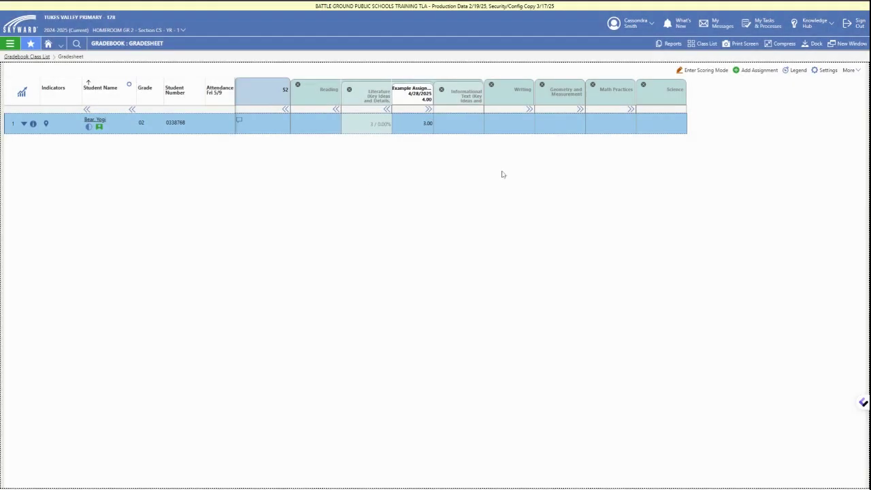
In scoring mode, score Informational Text as 3, keep Literature at 3, and exit.
{"action": "left_click", "coordinate": [688, 71]}
{"action": "left_click", "coordinate": [383, 126]}
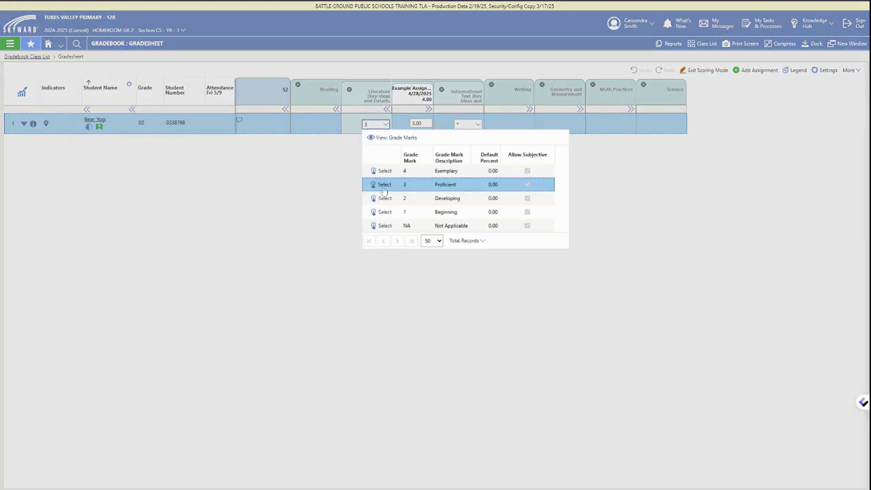
{"action": "left_click", "coordinate": [384, 190]}
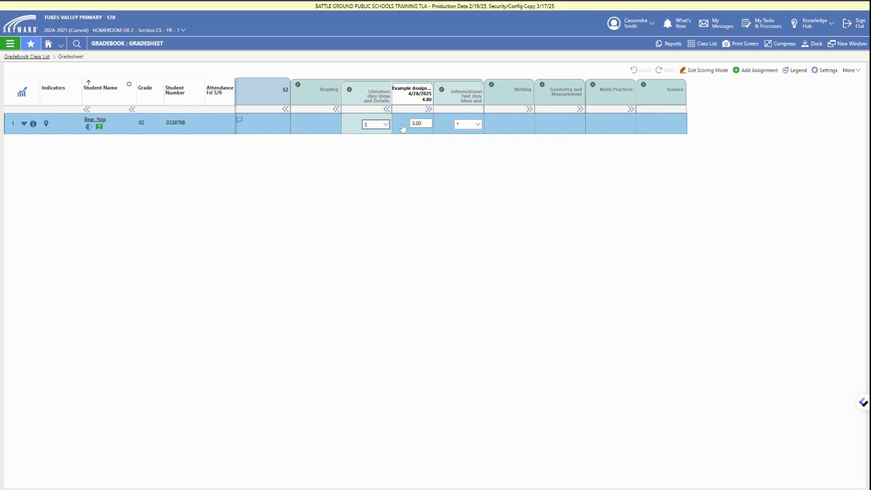
{"action": "left_click", "coordinate": [478, 127]}
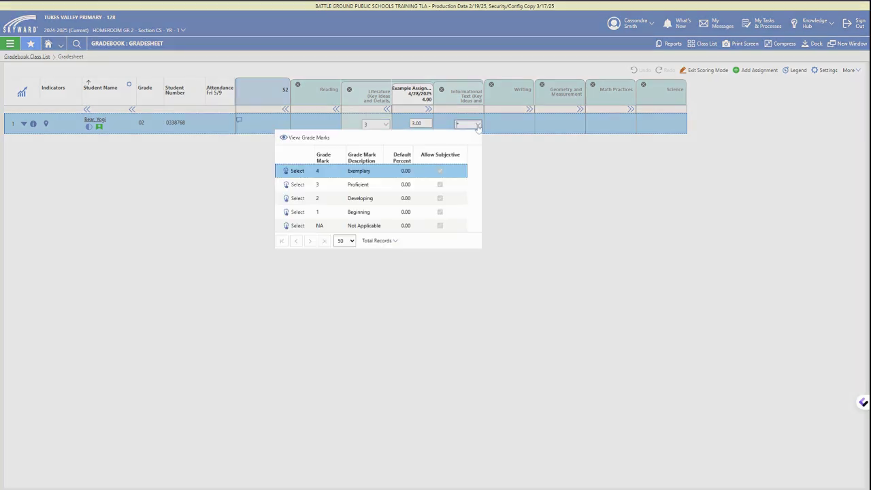
{"action": "left_click", "coordinate": [297, 190]}
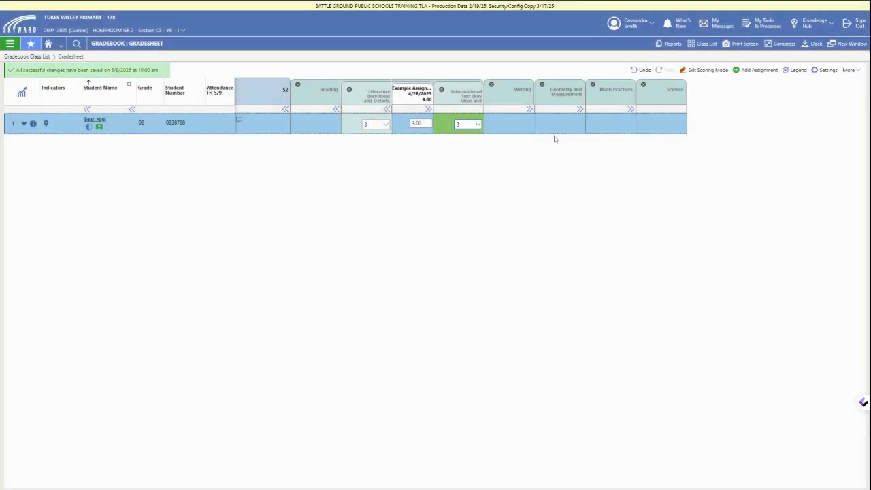
{"action": "left_click", "coordinate": [716, 71]}
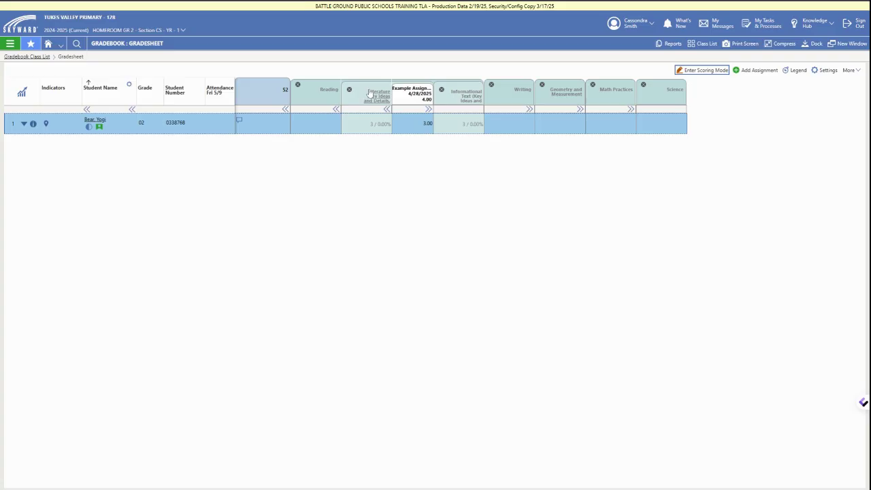
Display the Foundational Skills Phonics and Word Recognition and Fluency standards under Reading.
{"action": "left_click", "coordinate": [334, 95]}
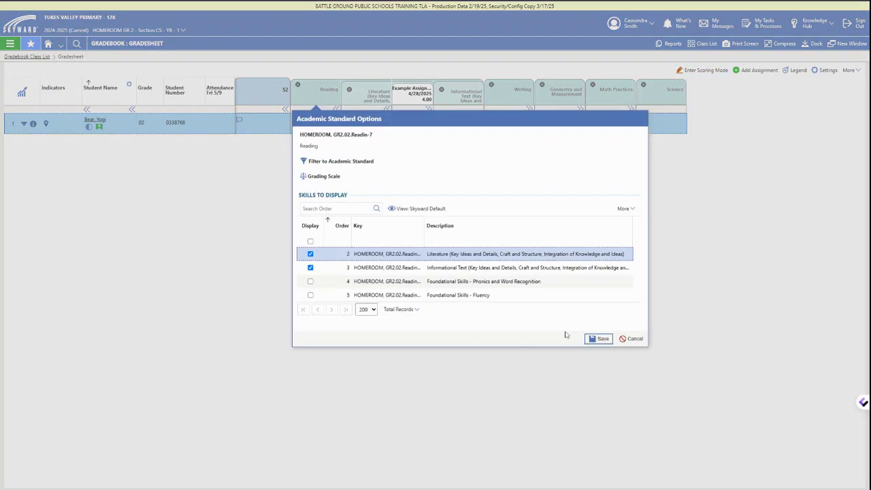
{"action": "left_click", "coordinate": [310, 281]}
{"action": "left_click", "coordinate": [310, 295]}
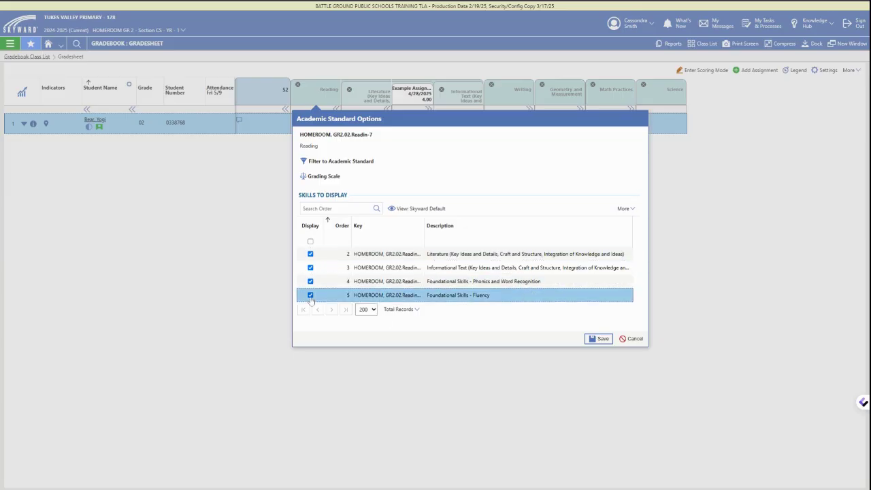
{"action": "left_click", "coordinate": [601, 340]}
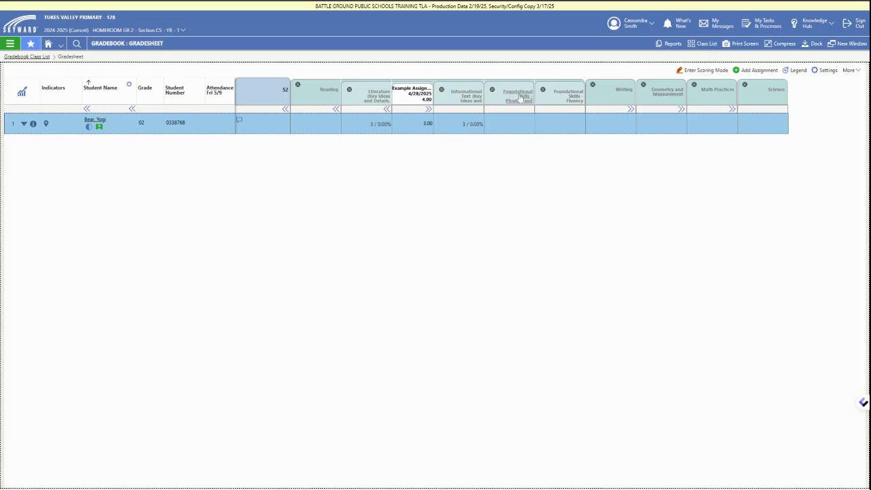
Open and close the Phonics standard options, then toggle scoring mode on and off.
{"action": "left_click", "coordinate": [520, 97]}
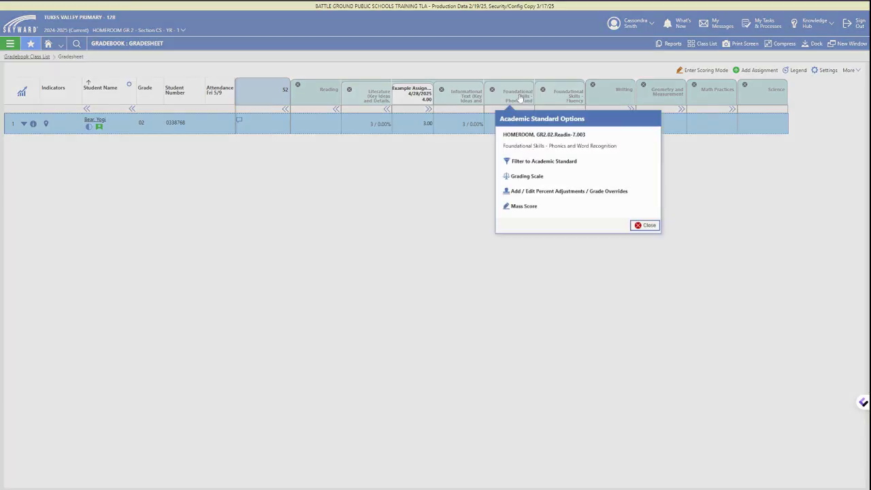
{"action": "left_click", "coordinate": [645, 225]}
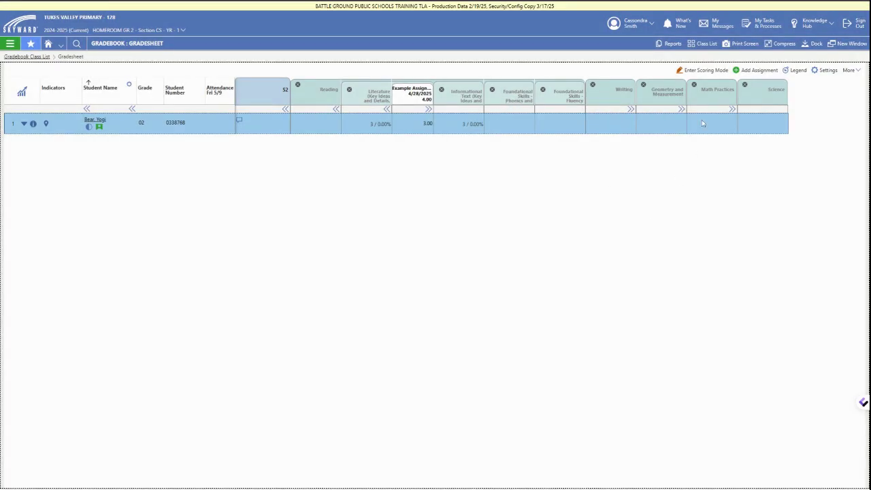
{"action": "left_click", "coordinate": [713, 70]}
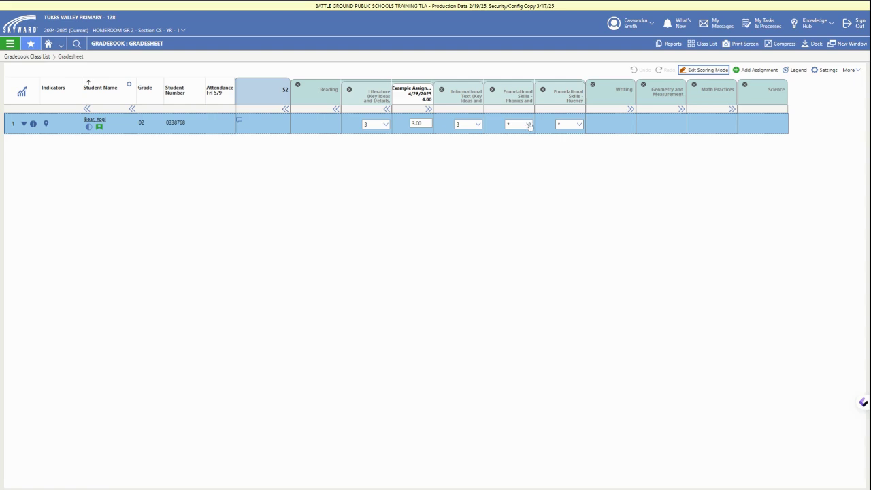
{"action": "left_click", "coordinate": [720, 73]}
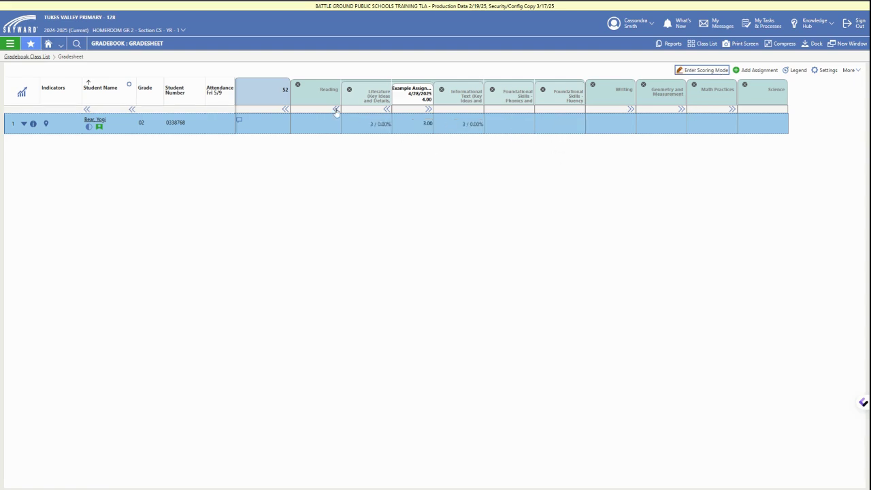
Collapse the Reading standards, then check 'Grade Changes are Completed for: S2' and save.
{"action": "left_click", "coordinate": [335, 111]}
{"action": "left_click", "coordinate": [283, 90]}
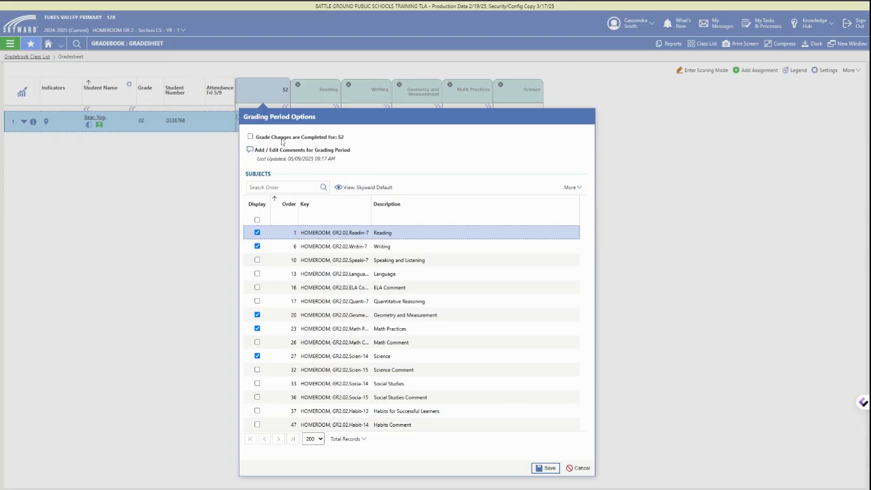
{"action": "left_click", "coordinate": [251, 138]}
{"action": "left_click", "coordinate": [545, 468]}
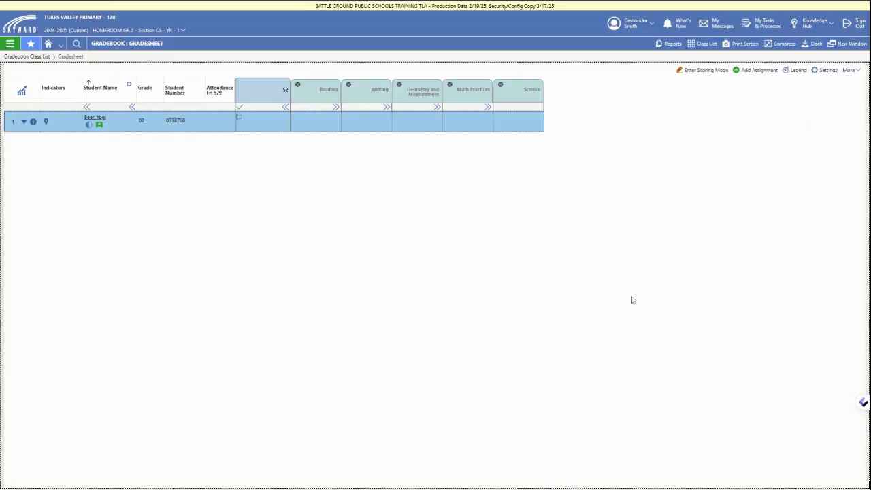